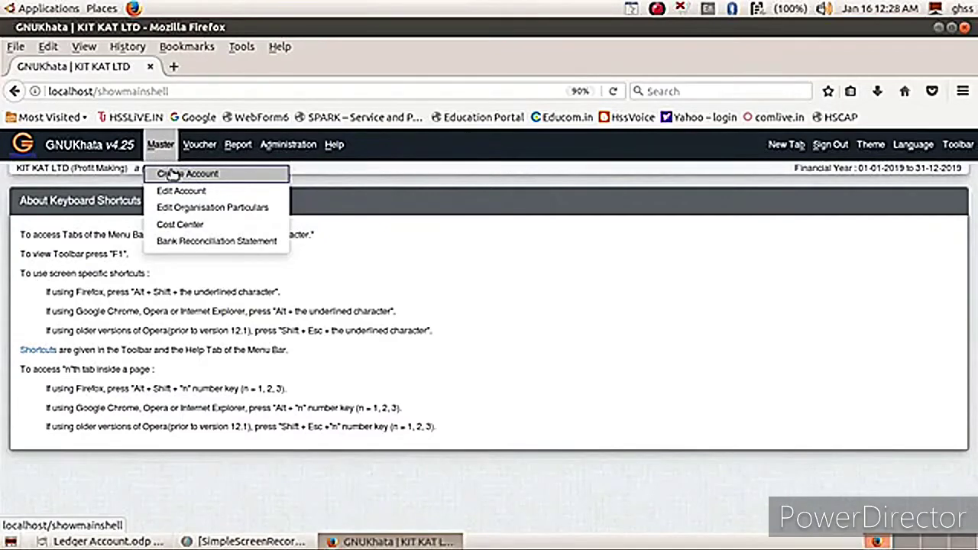
Step: Open the account creation form and choose Capital as the group for the new account
click(183, 174)
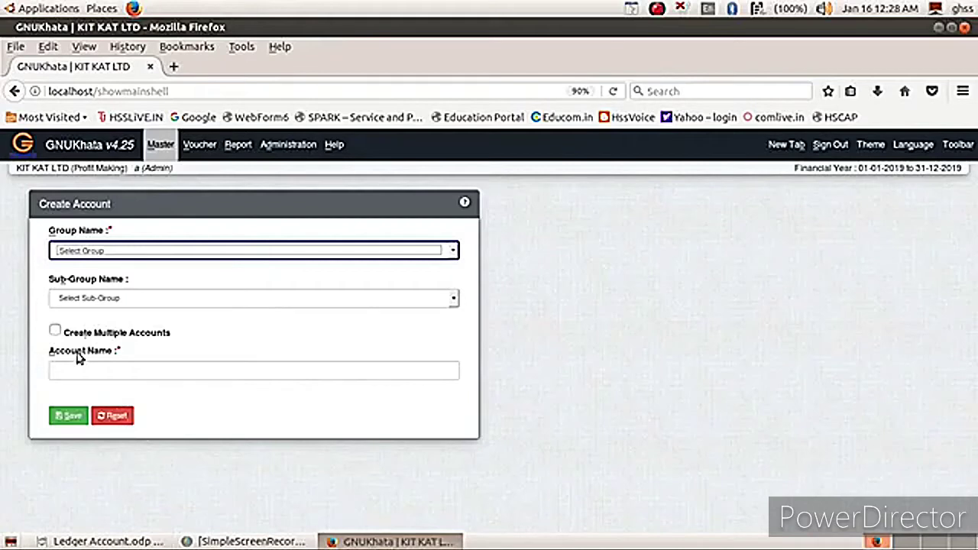
click(139, 259)
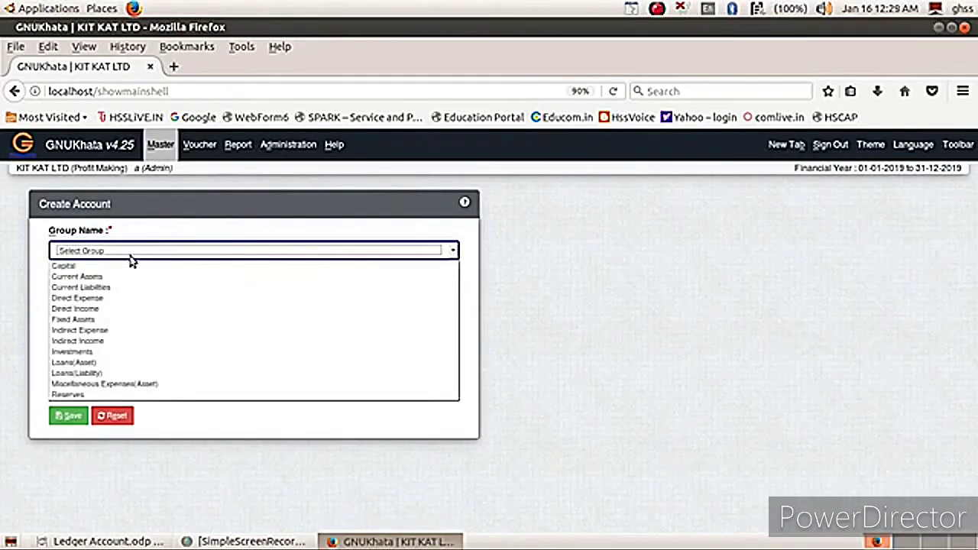
click(134, 253)
click(134, 253)
click(105, 267)
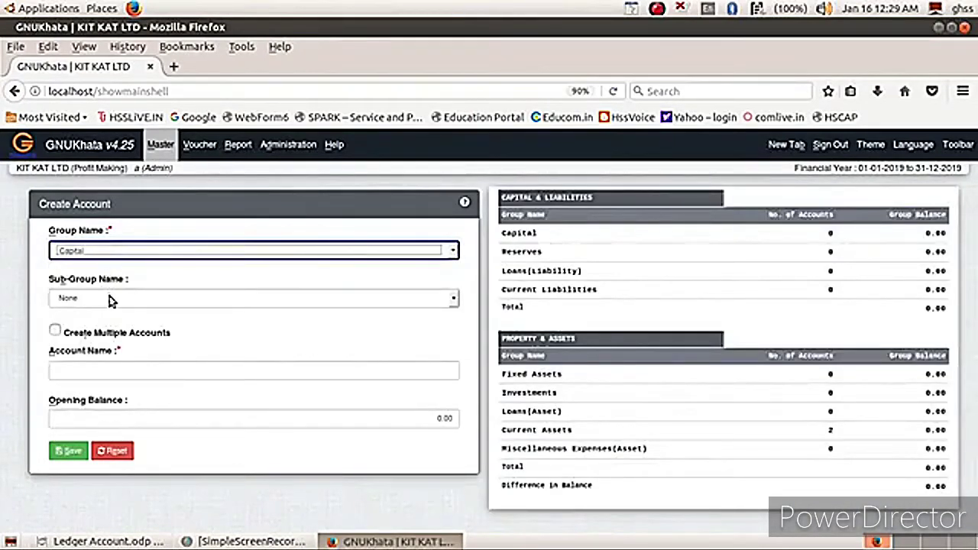
Step: Name the account Capital, give it an opening balance of 100000, and save it
click(110, 370)
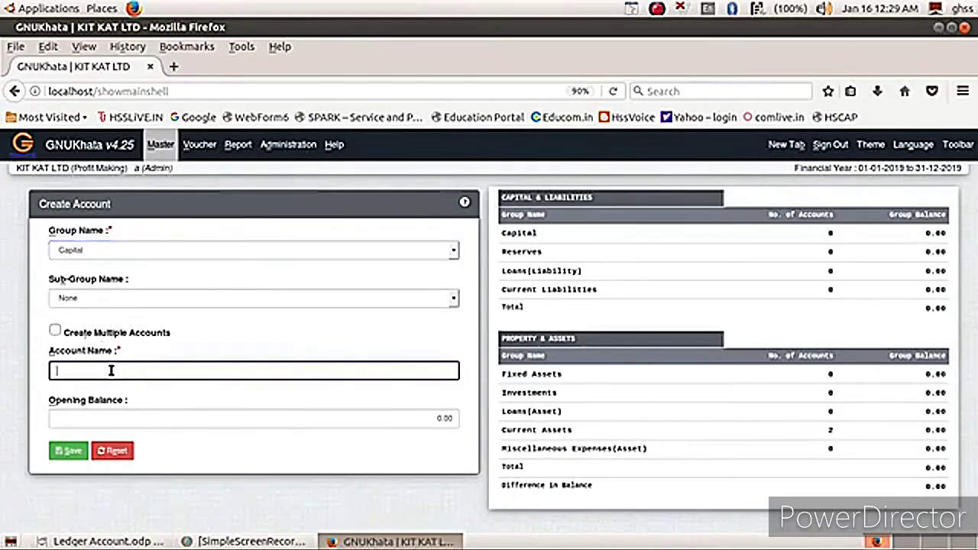
text(Ca)
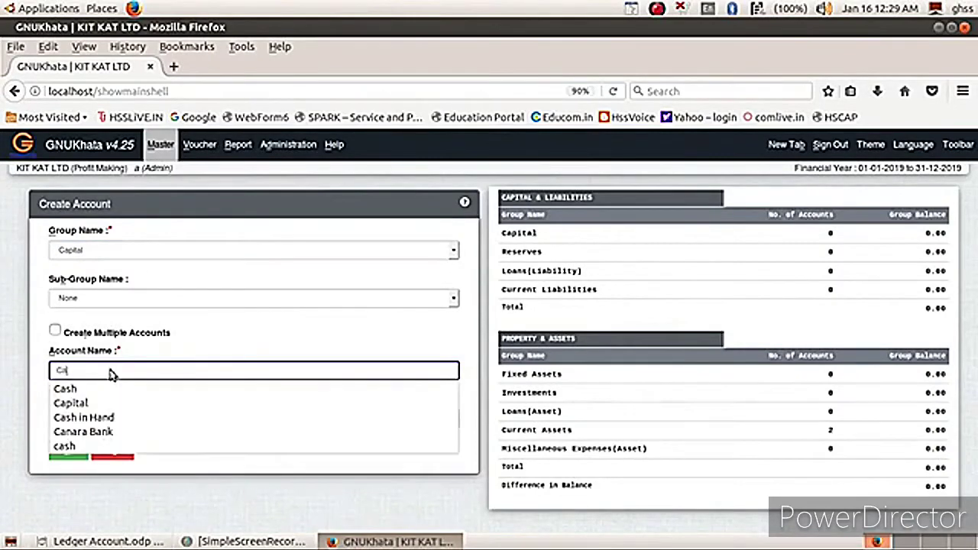
text(pital)
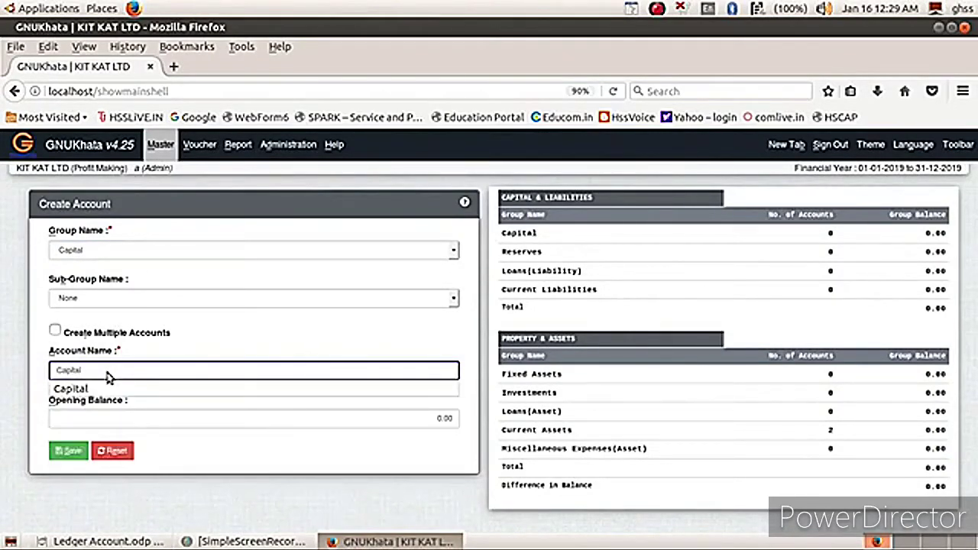
key(Tab)
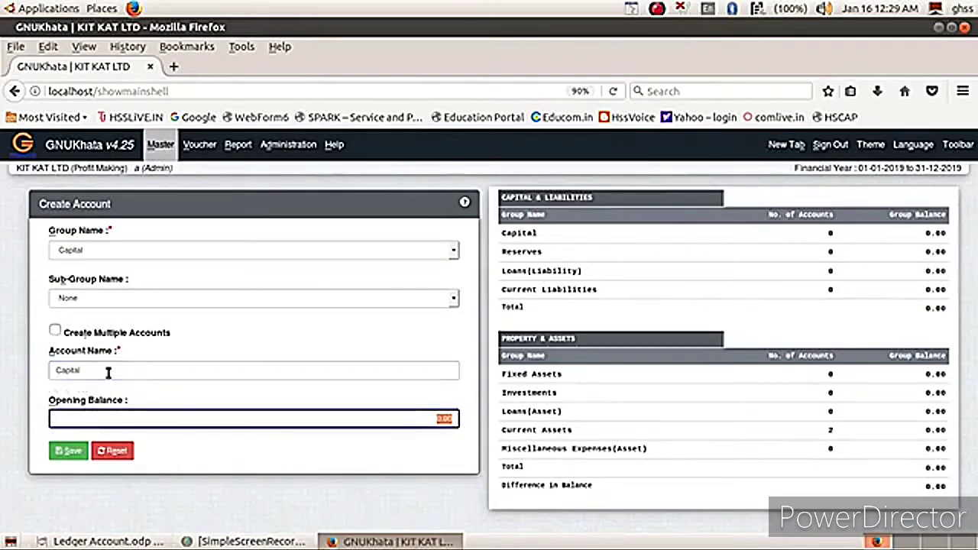
text(1000)
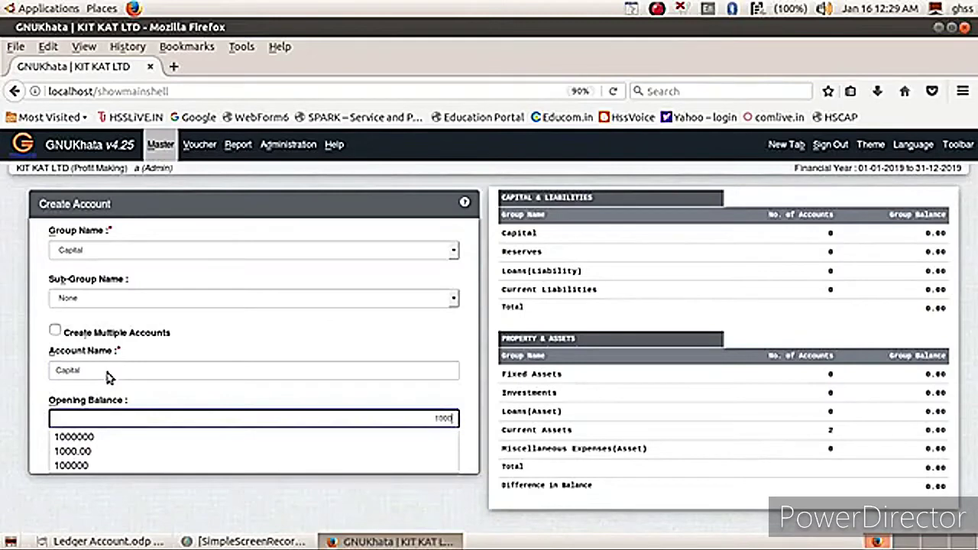
text(0)
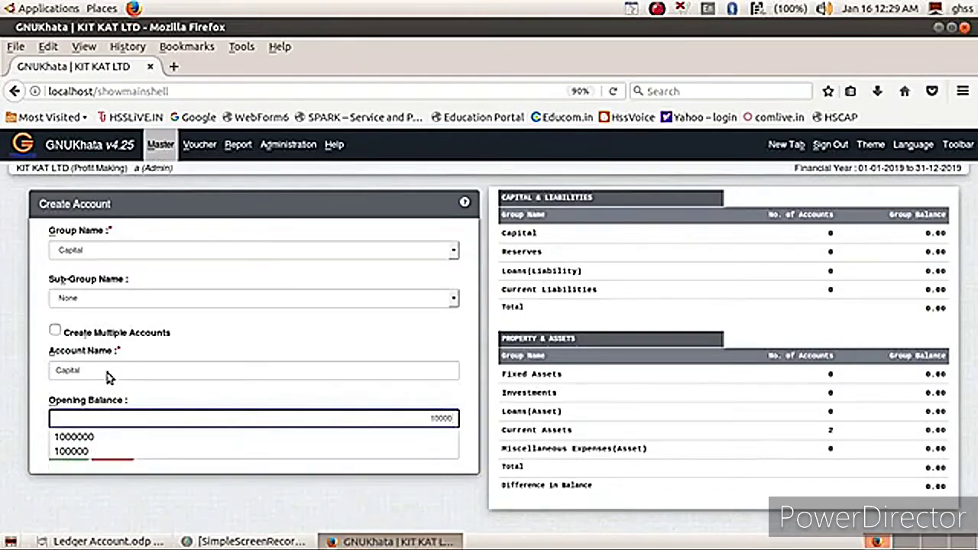
text(0)
key(Return)
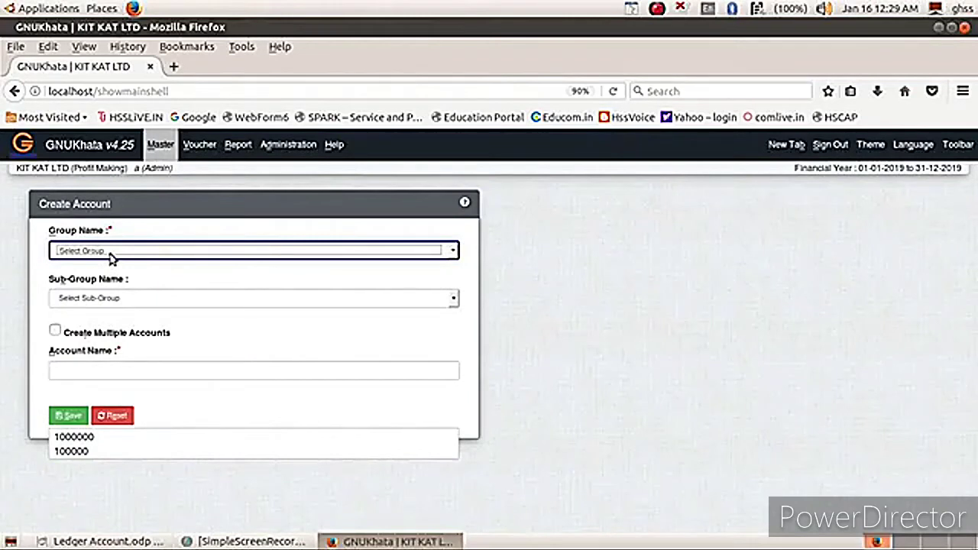
Step: Create and save an account named Purchase in the Direct Expense group with no sub-group
click(109, 257)
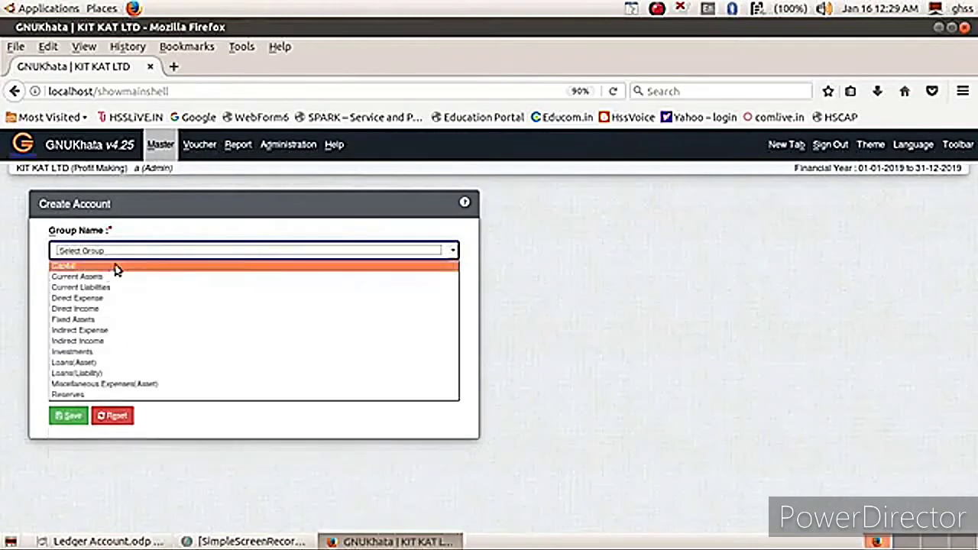
click(105, 304)
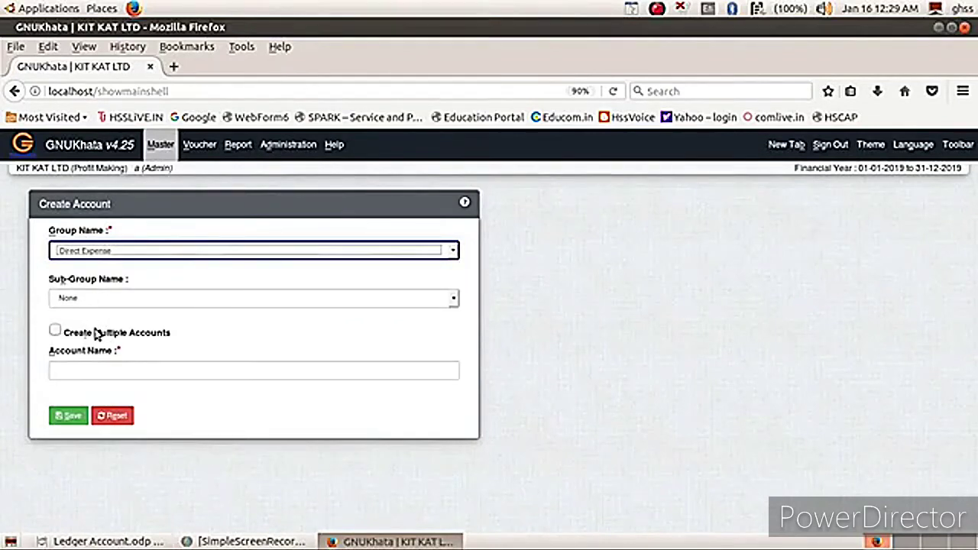
click(72, 372)
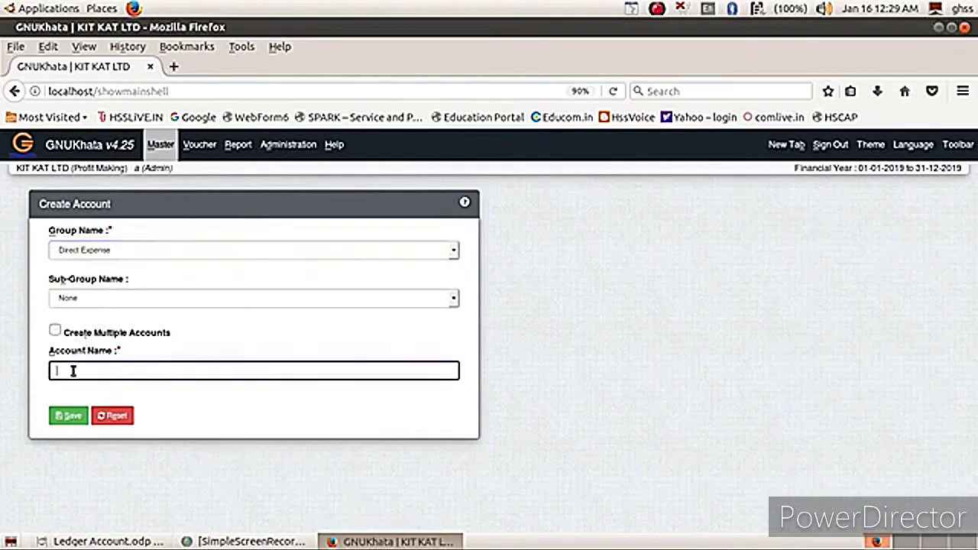
text(Purch)
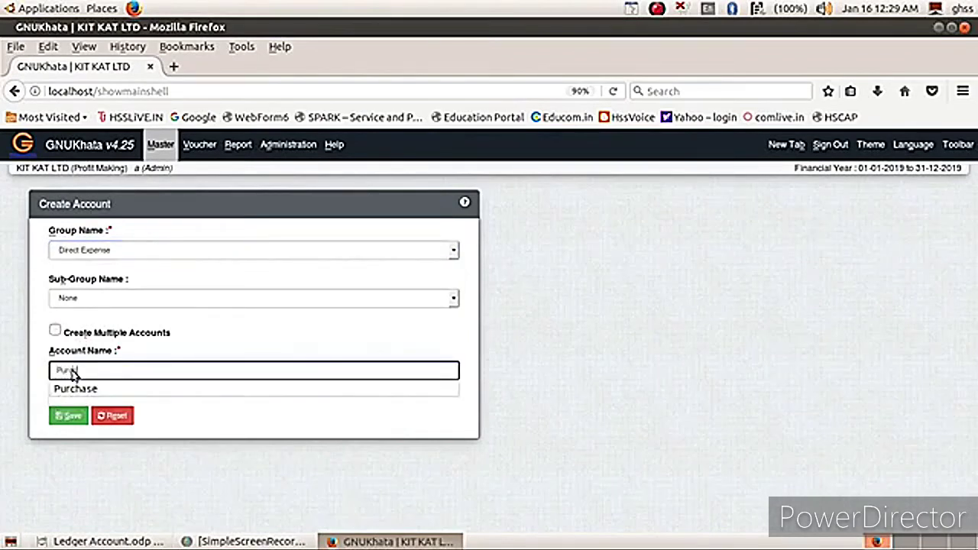
text(ase)
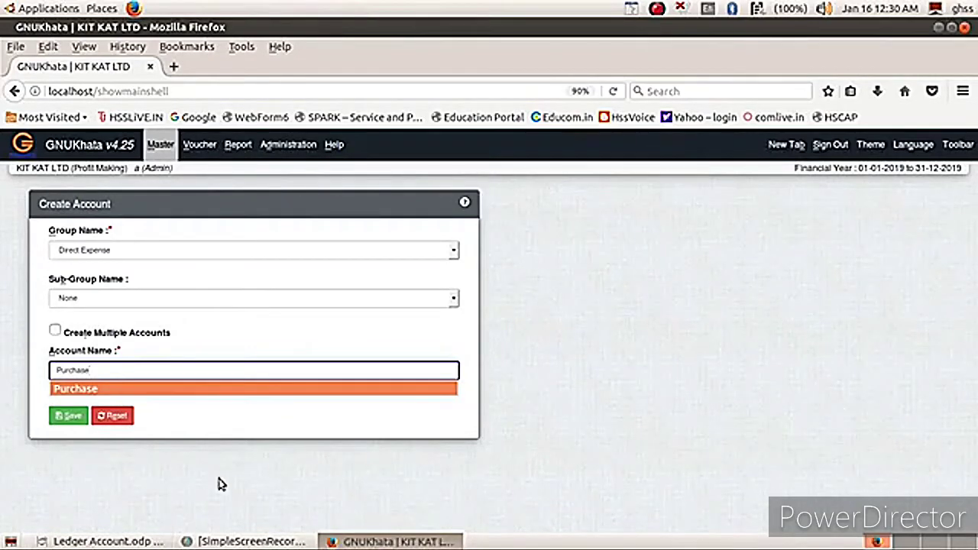
click(160, 489)
click(67, 417)
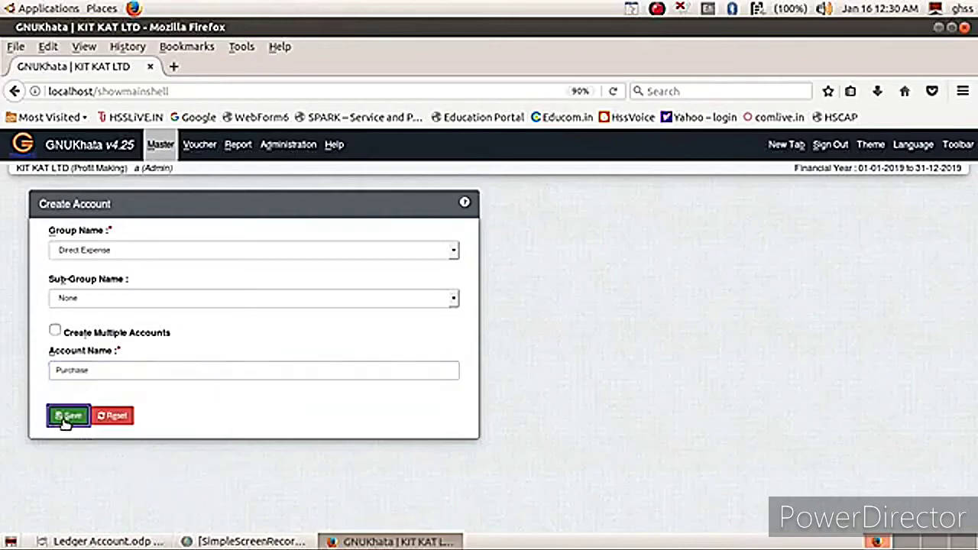
Step: Create and save an account named Sales in the Direct Income group with no sub-group
click(133, 300)
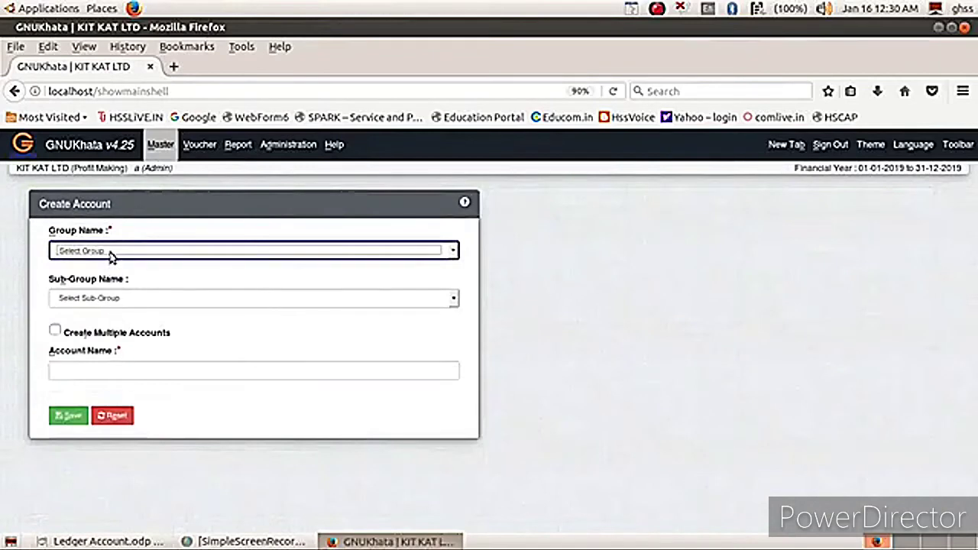
click(108, 253)
click(108, 310)
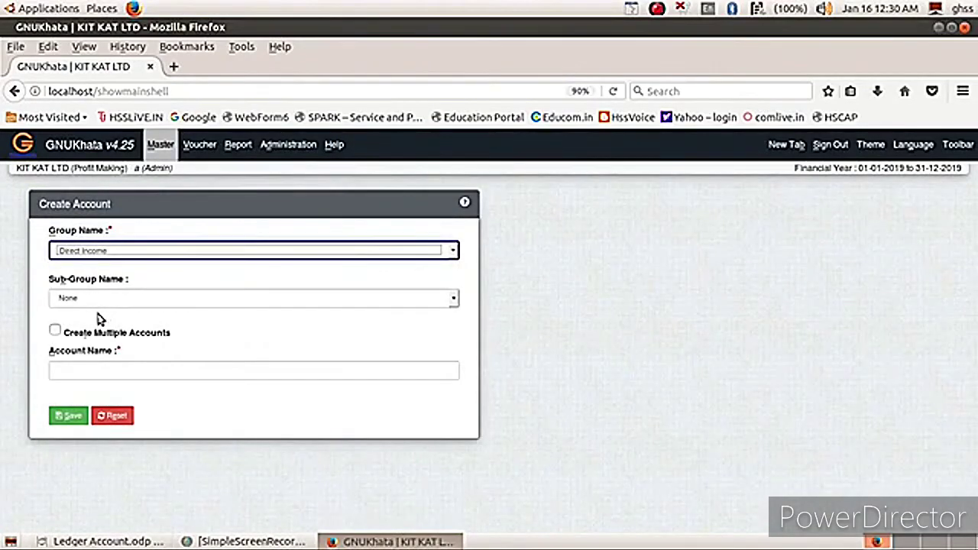
click(82, 372)
text(Sales)
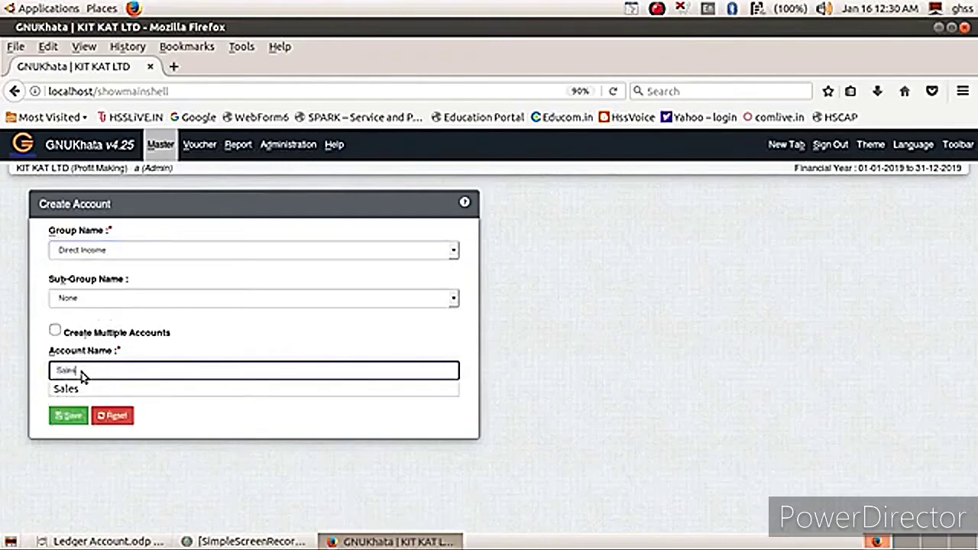
click(75, 419)
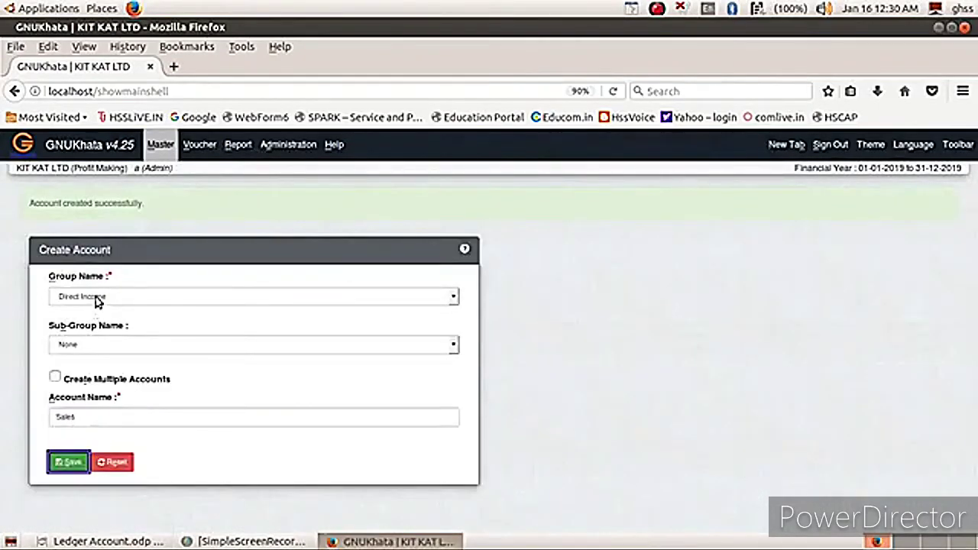
Step: Create and save an account named Cash in the Current Assets group under the Cash sub-group
click(96, 301)
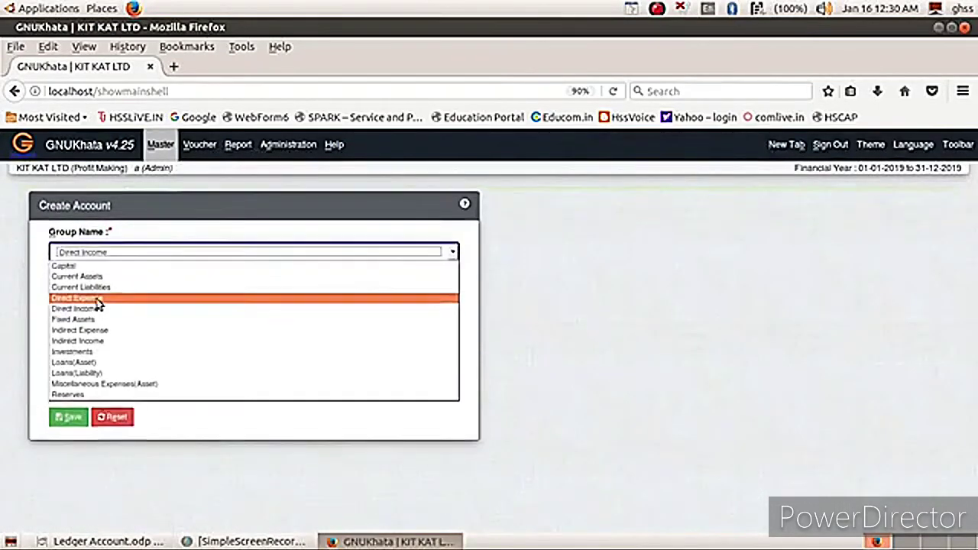
click(132, 252)
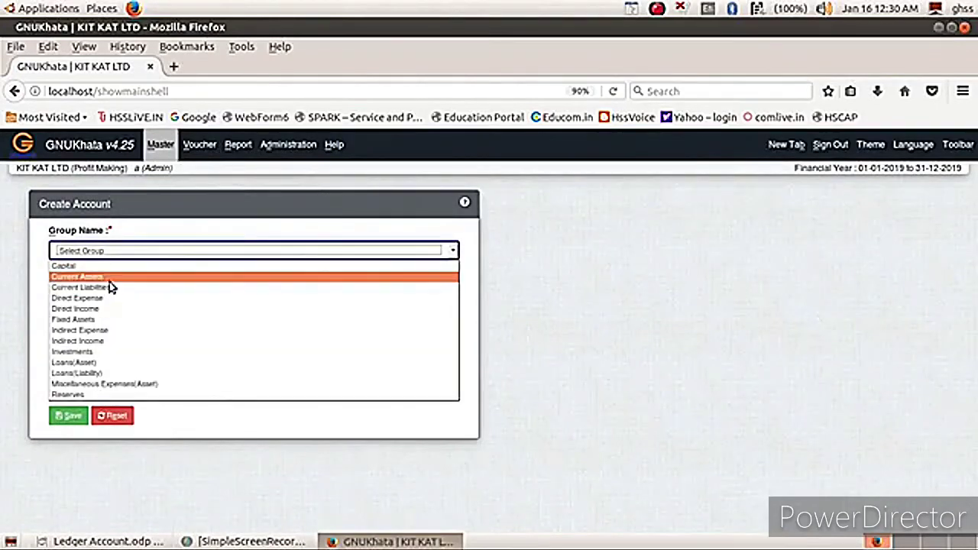
click(109, 278)
click(111, 302)
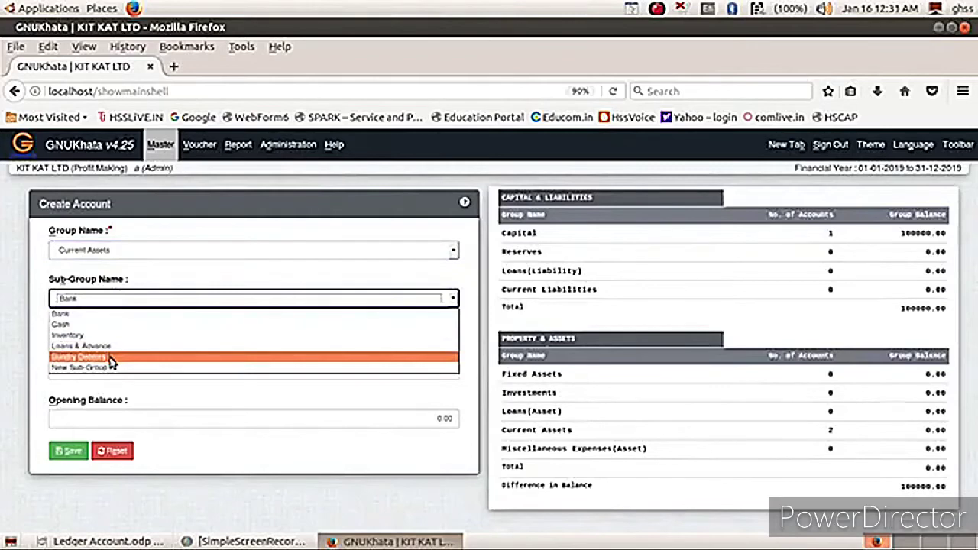
click(110, 326)
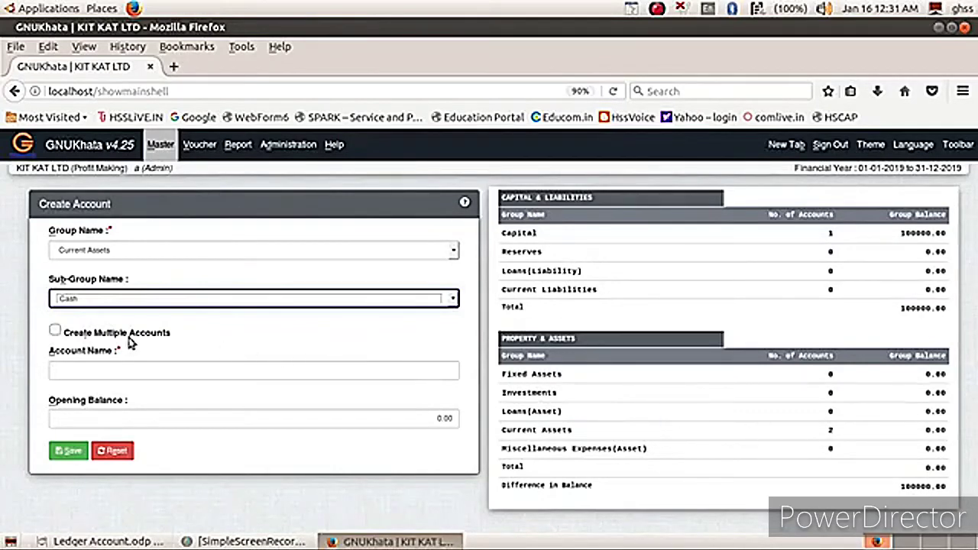
click(95, 377)
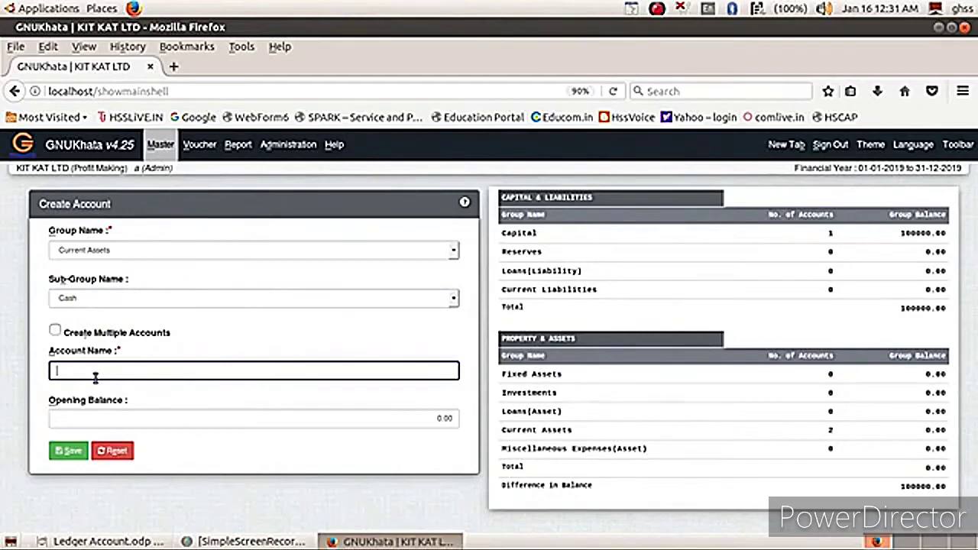
text(Cash)
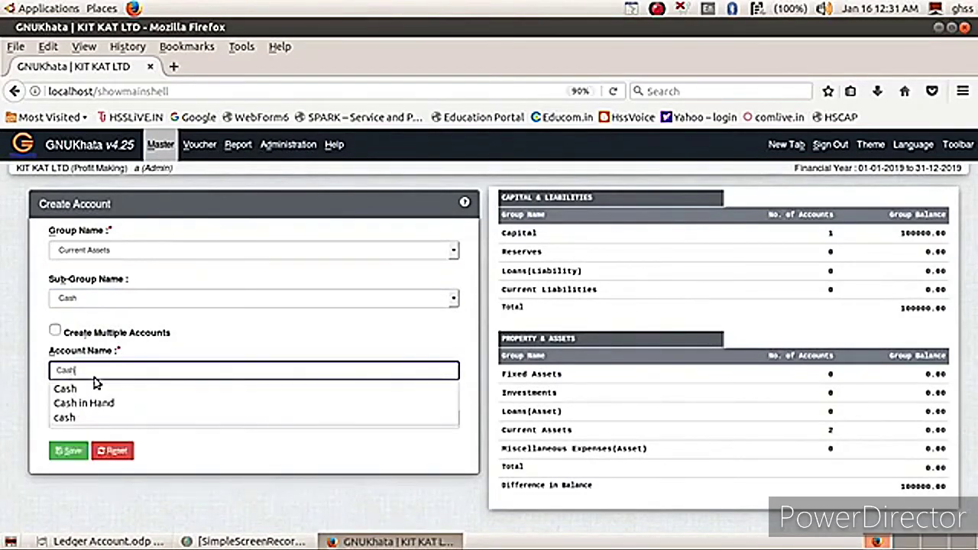
click(43, 422)
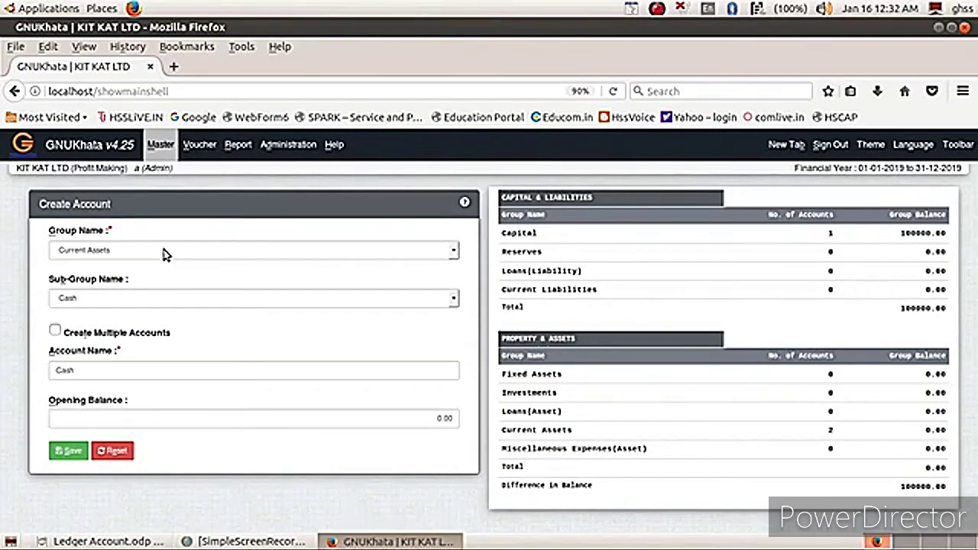
click(67, 450)
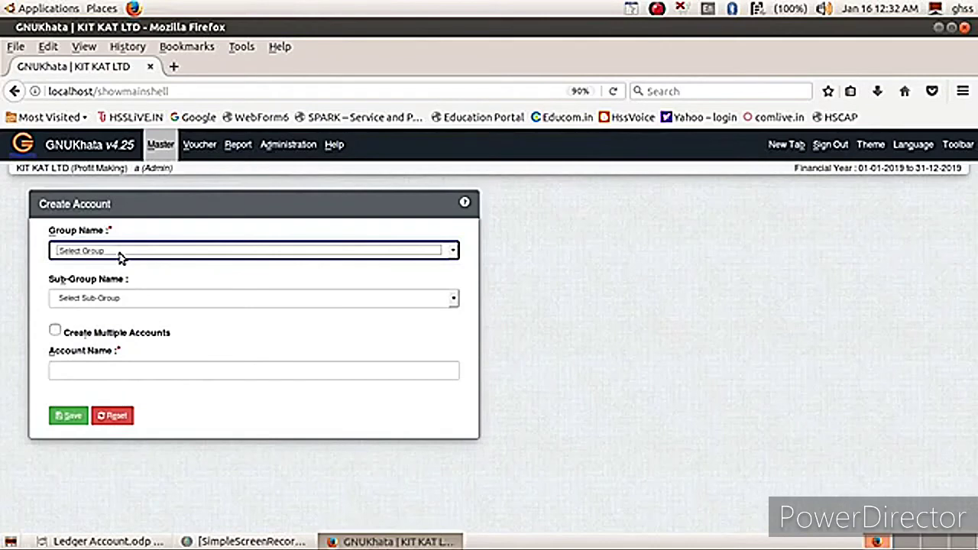
Step: Create and save an account named Drawings in the Capital group with no sub-group and an opening balance of -5000
click(122, 252)
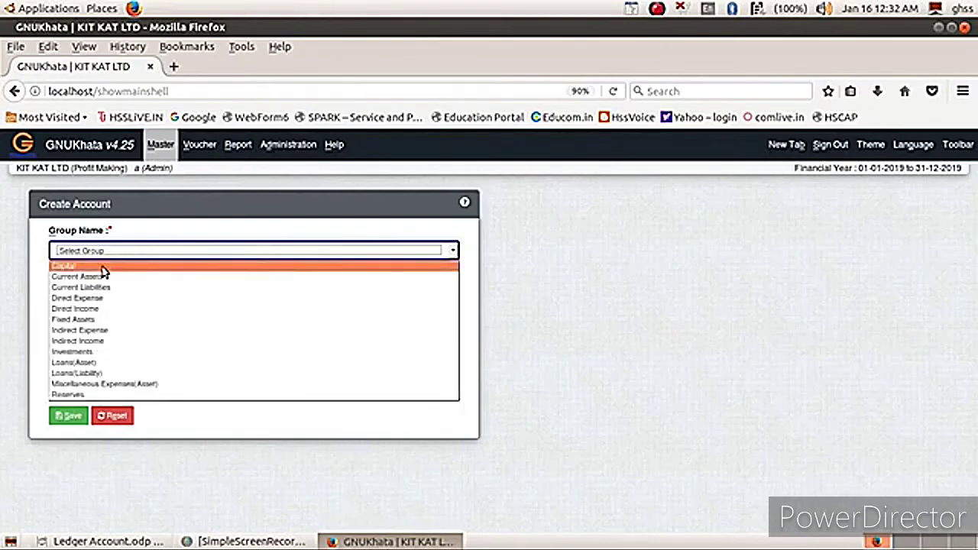
click(105, 268)
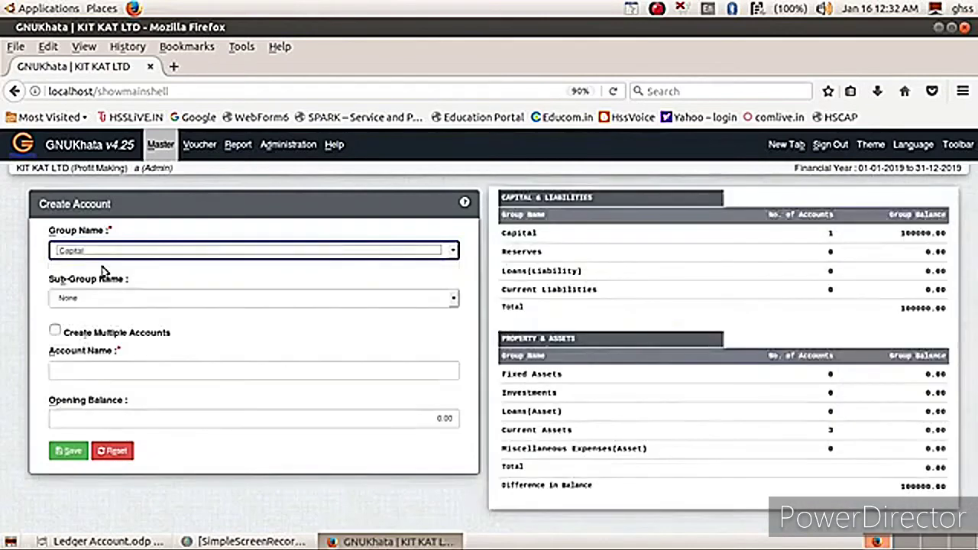
click(106, 372)
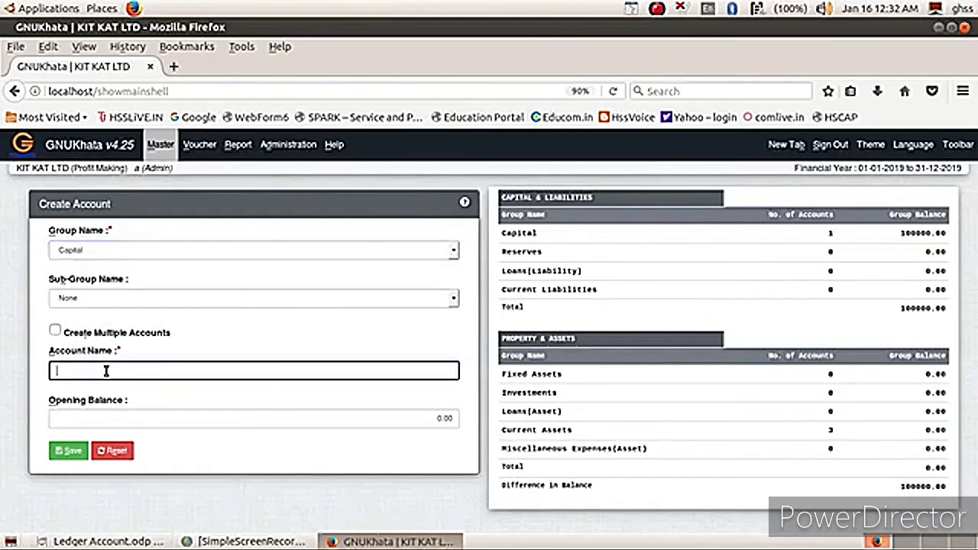
text(Drawin)
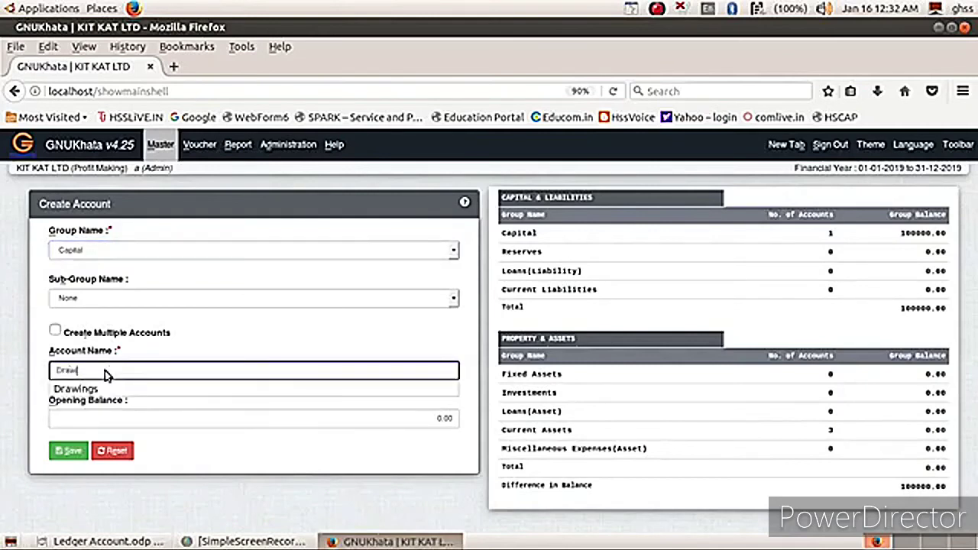
text(gs)
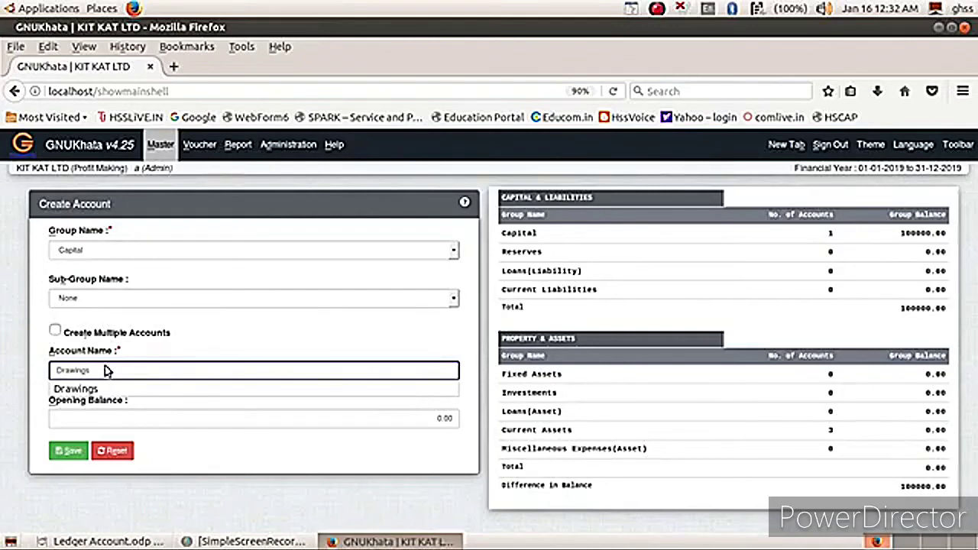
key(Tab)
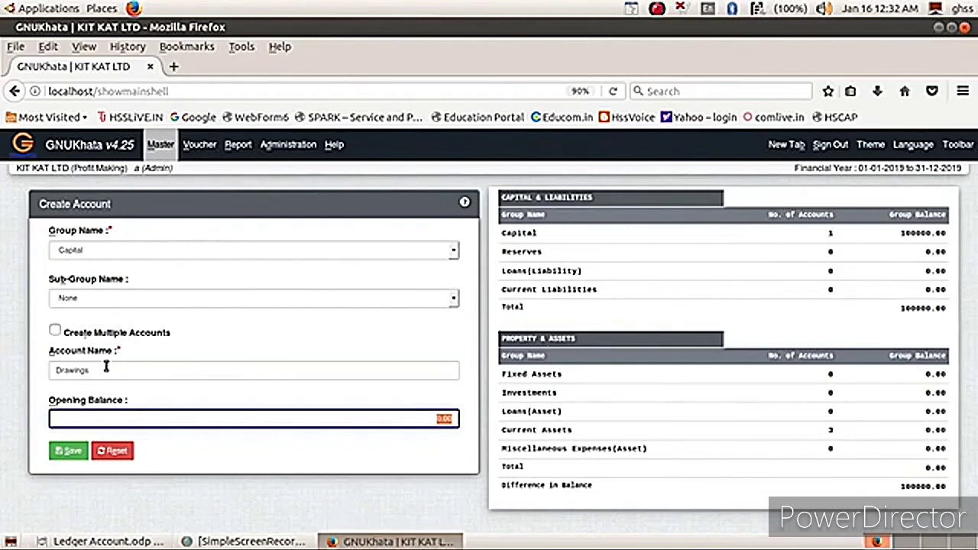
key(BackSpace)
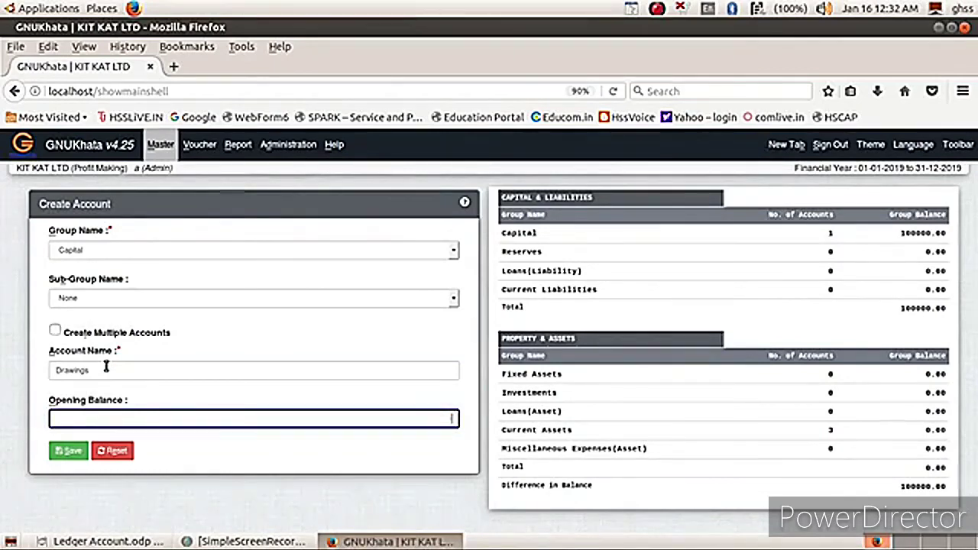
text(-5000)
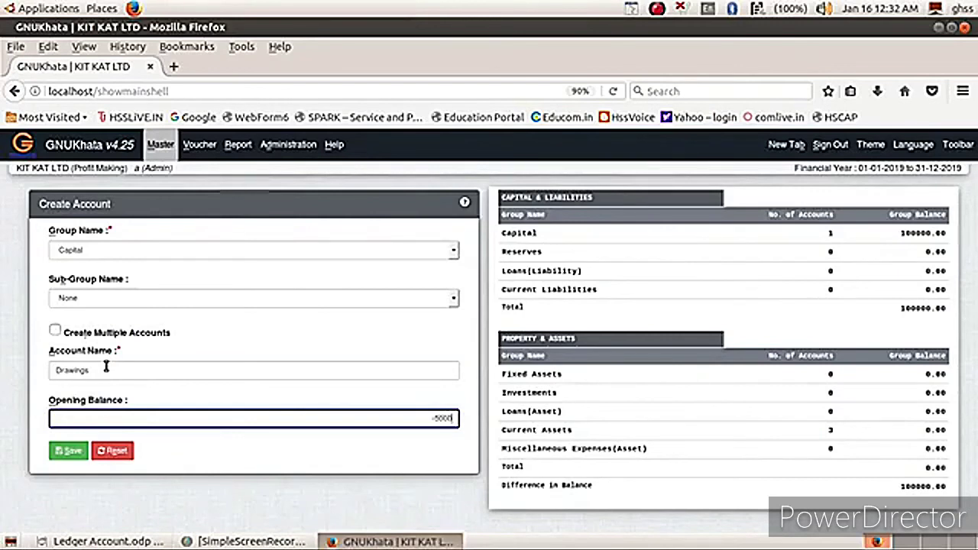
click(63, 455)
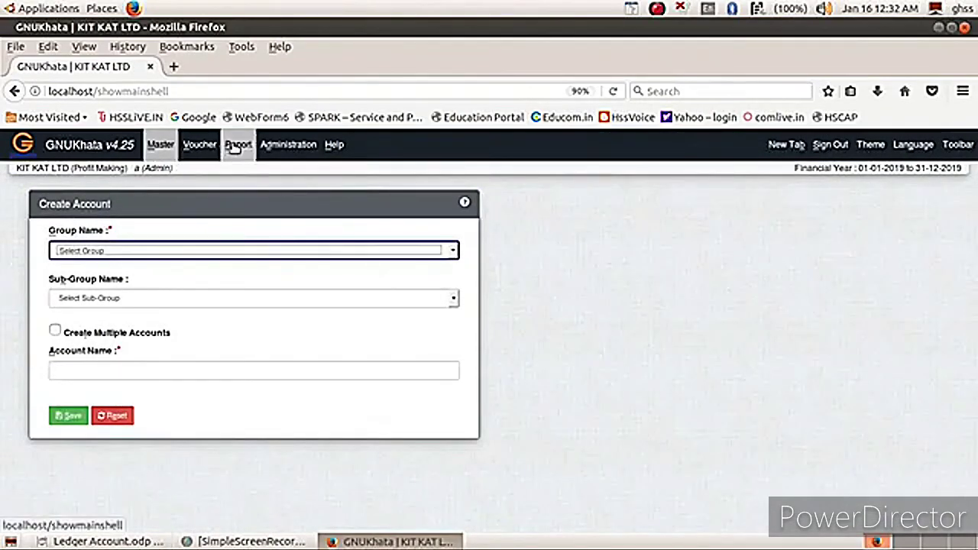
Step: View the Conventional Balance Sheet as on 31-12-2019 and expand the Capital group to examine its accounts
click(238, 147)
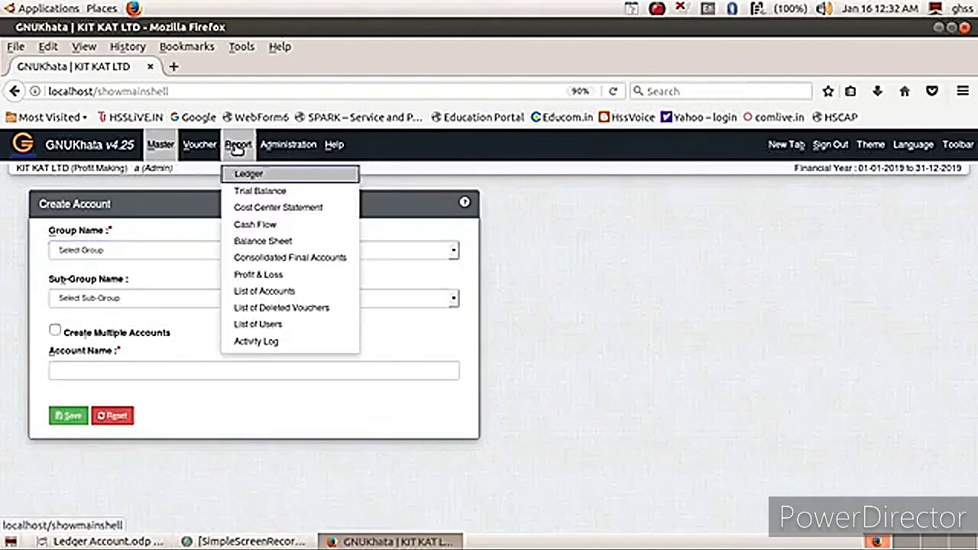
click(258, 242)
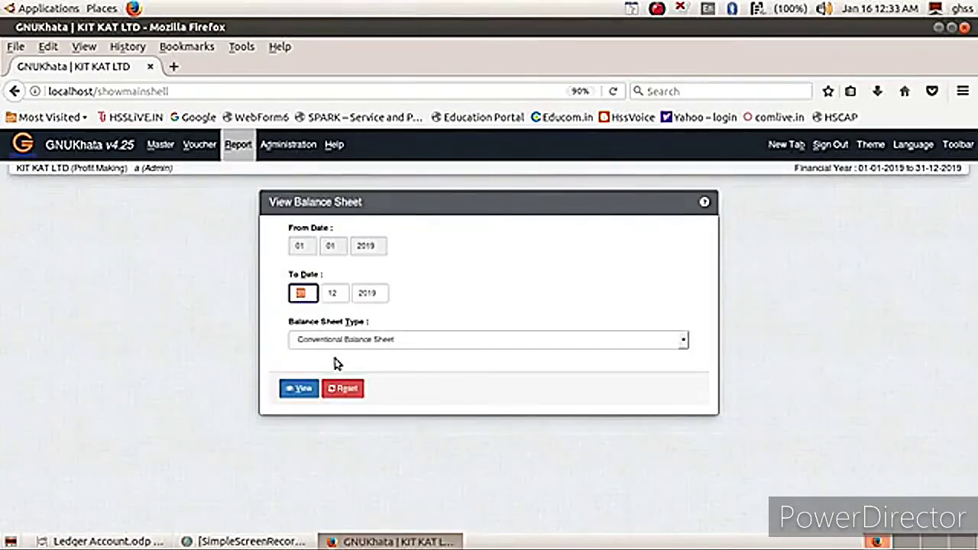
click(306, 393)
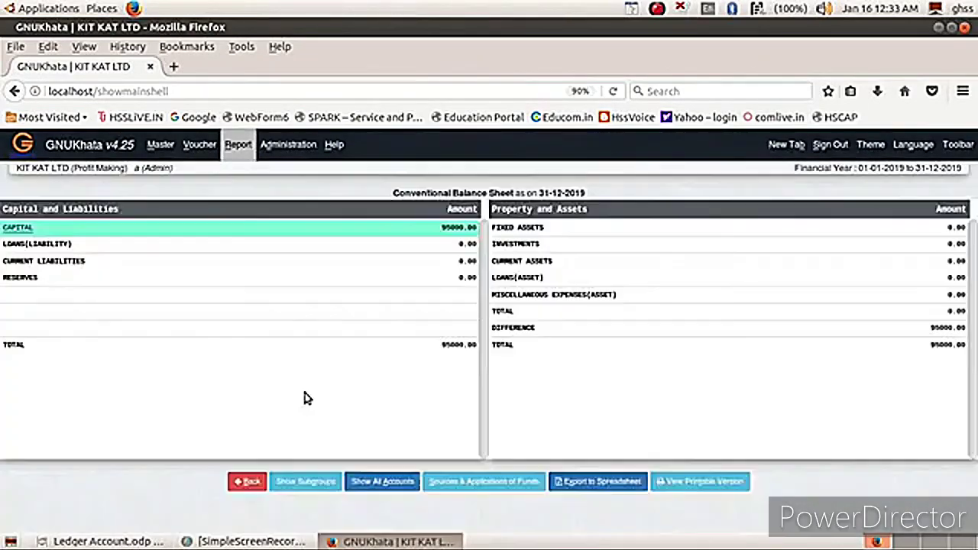
click(22, 227)
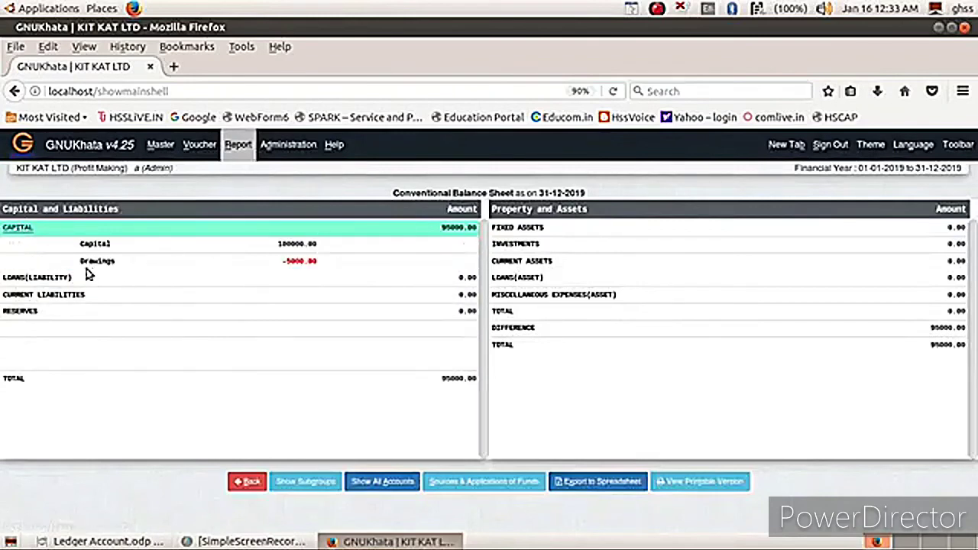